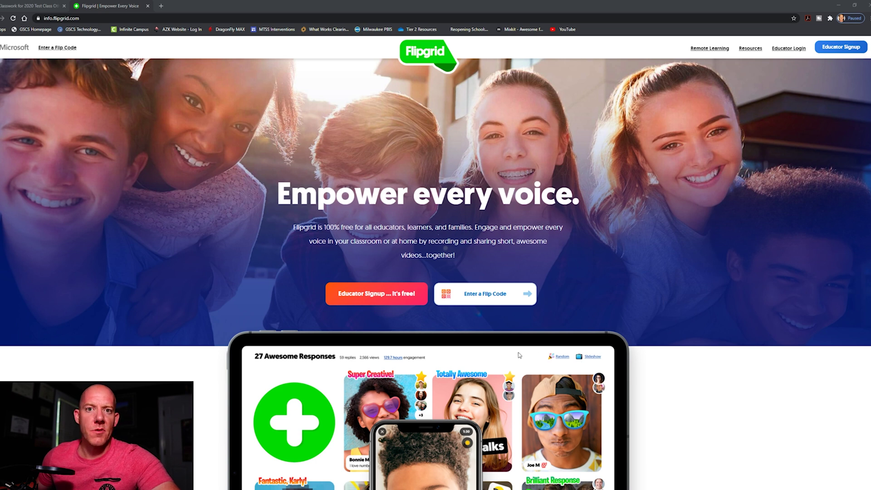
# Step: Scroll down the Flipgrid homepage and go to the educator dashboard listing Test Grid
pyautogui.scroll(-2, 519, 355)
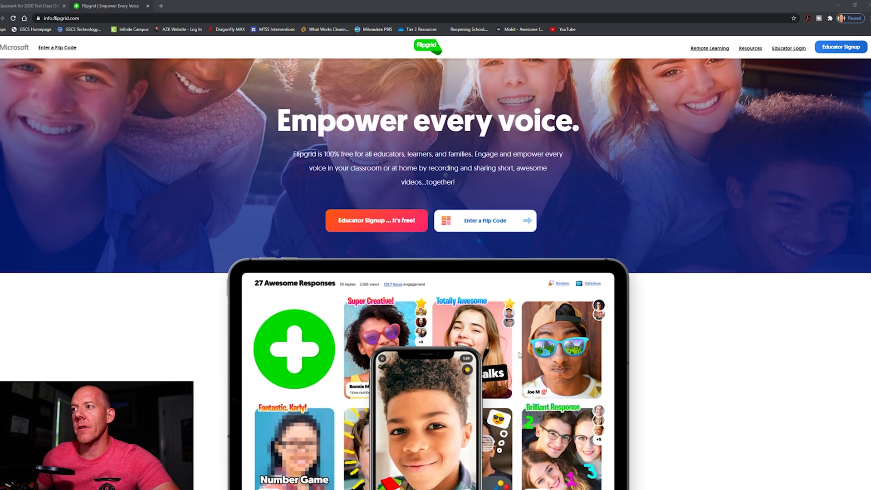
pyautogui.scroll(-2, 519, 355)
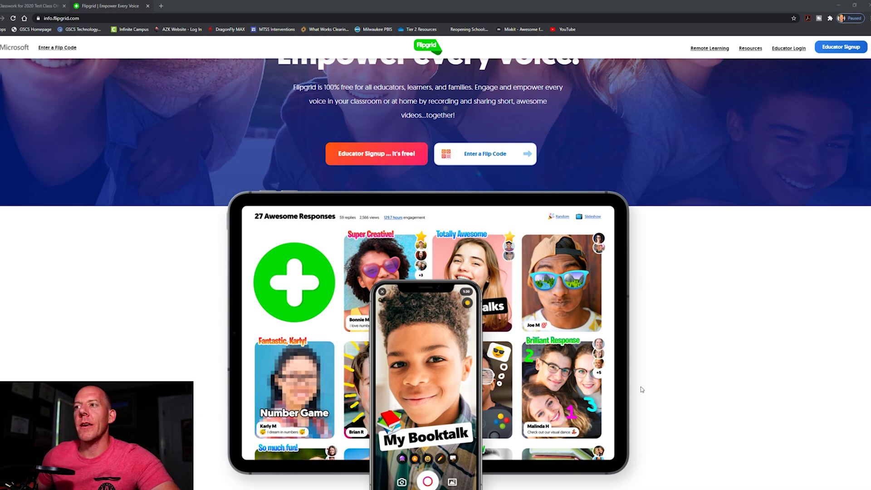
pyautogui.scroll(-2, 640, 381)
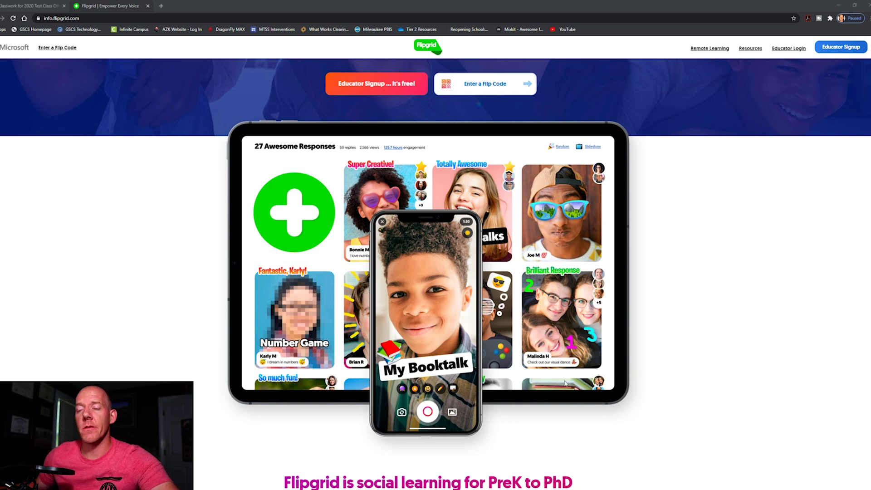
pyautogui.scroll(-2, 567, 383)
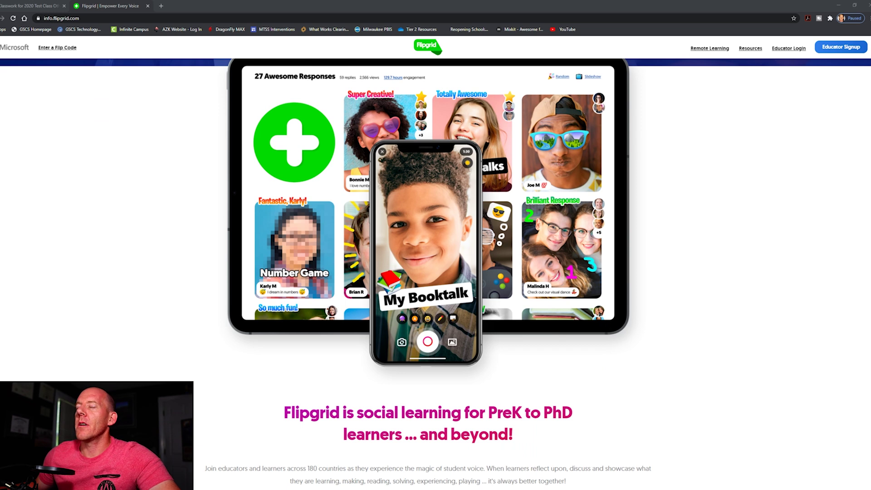
pyautogui.click(841, 48)
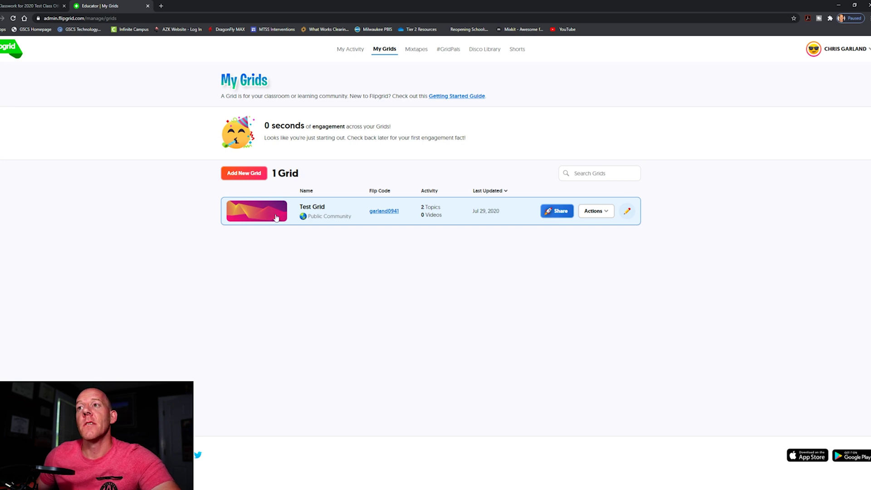
# Step: Open Test Grid and select its 'Which one does not belong?' topic
pyautogui.click(283, 215)
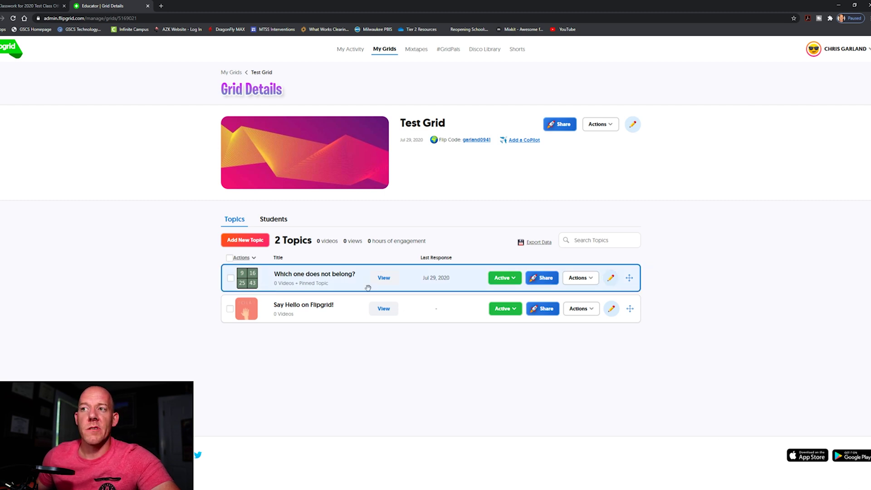
pyautogui.moveTo(272, 277)
pyautogui.mouseDown()
pyautogui.moveTo(271, 304)
pyautogui.moveTo(275, 275)
pyautogui.mouseUp()
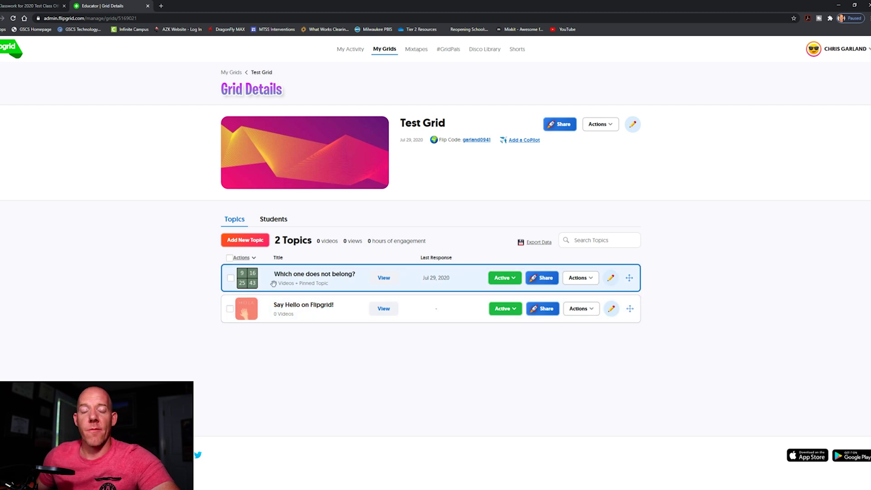
pyautogui.click(273, 282)
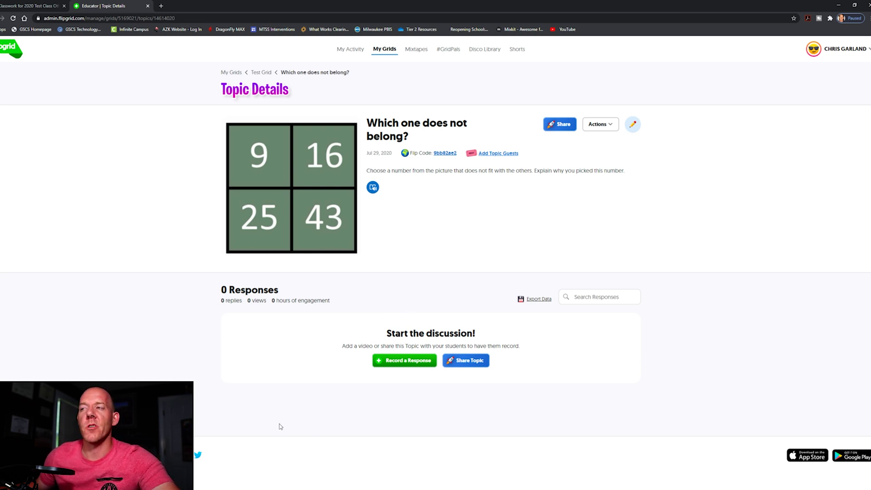
# Step: Show the topic's share link, then switch to the Google Classroom Test Math Assignment
pyautogui.click(569, 124)
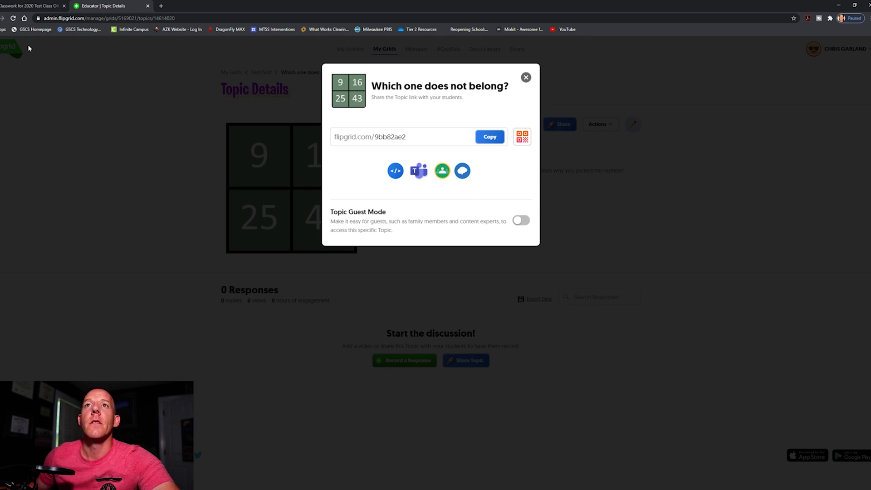
pyautogui.click(46, 9)
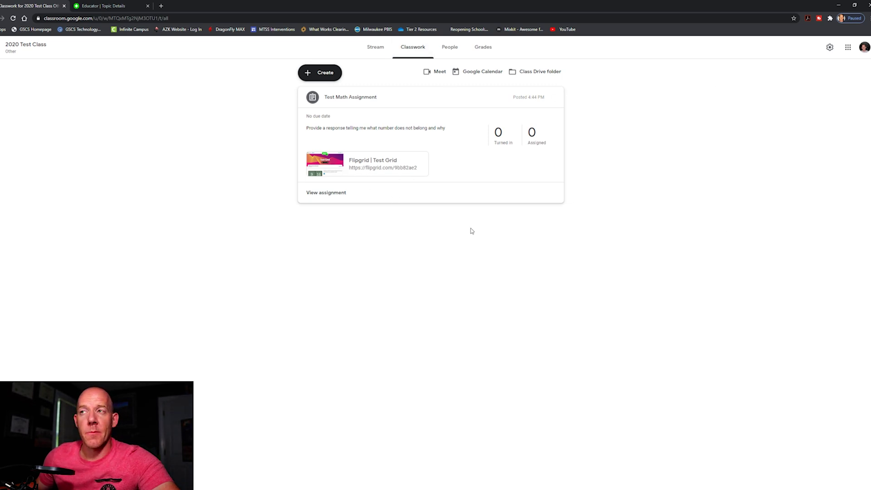
# Step: Open the Flipgrid link from the Test Math Assignment and start a response with Record a Response
pyautogui.click(347, 169)
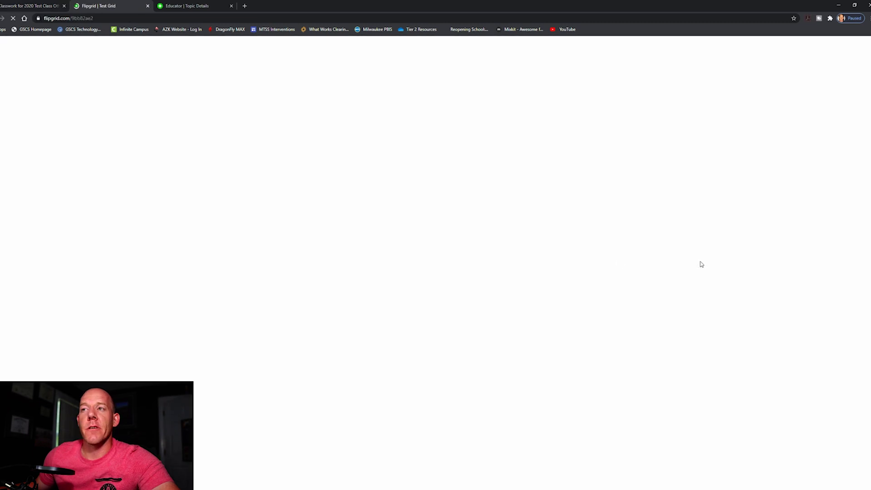
pyautogui.scroll(-1, 259, 264)
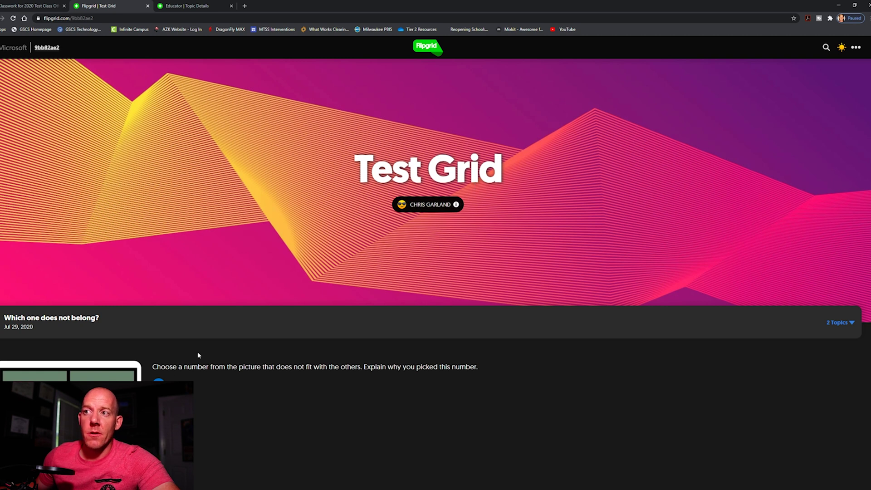
pyautogui.scroll(-3, 198, 355)
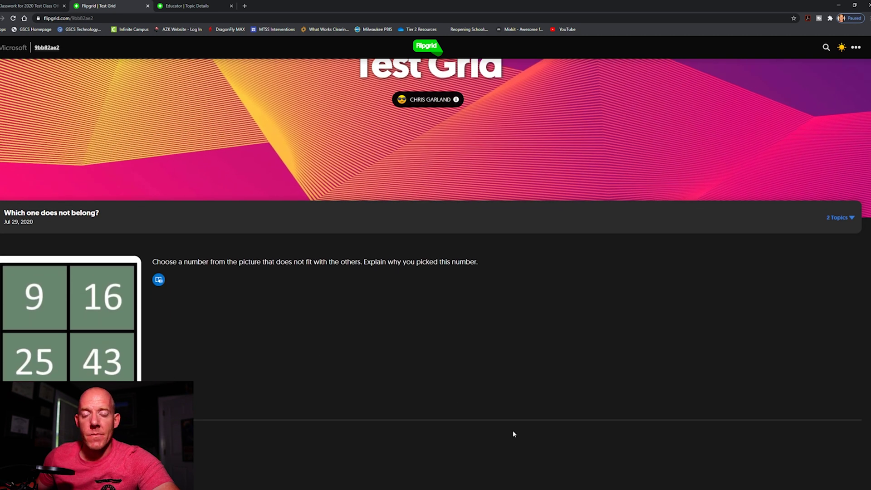
pyautogui.scroll(-2, 171, 358)
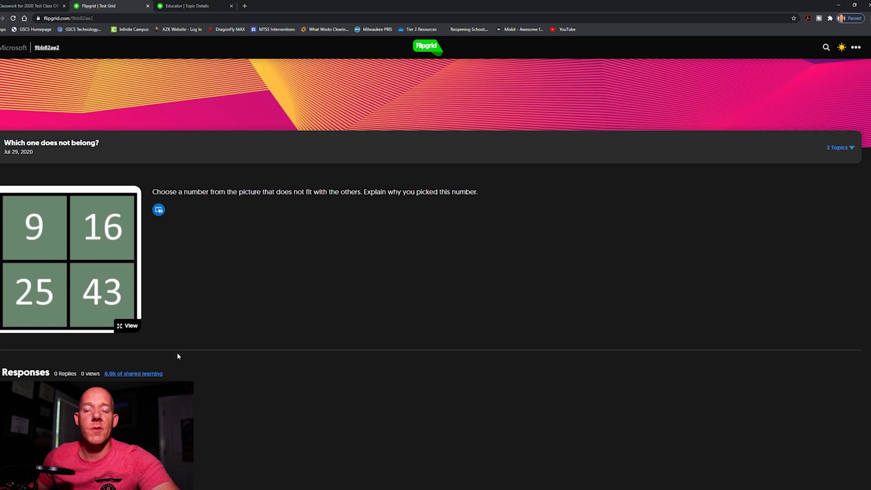
pyautogui.scroll(-2, 177, 354)
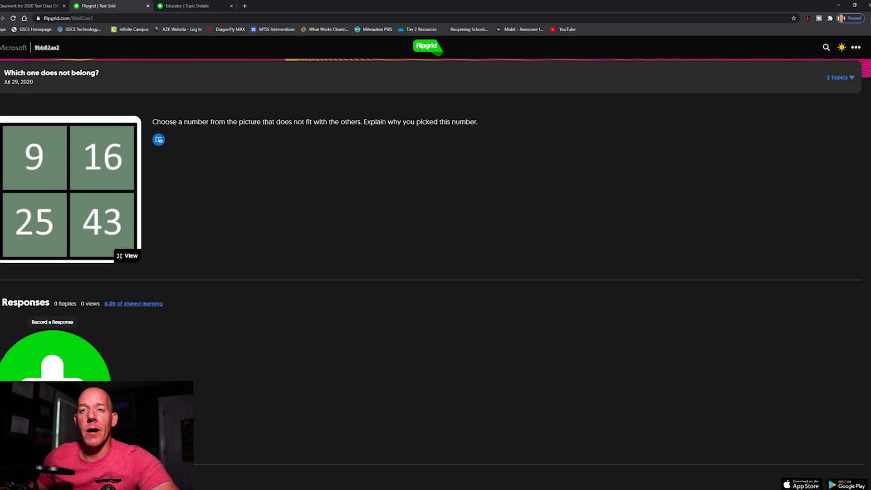
pyautogui.click(52, 359)
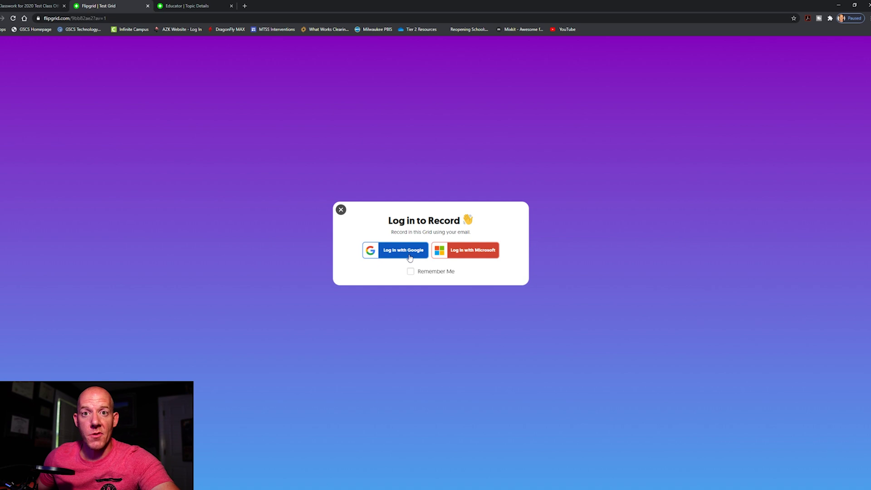
# Step: Log in with Google, then show and hide the topic prompt in the recorder
pyautogui.click(407, 254)
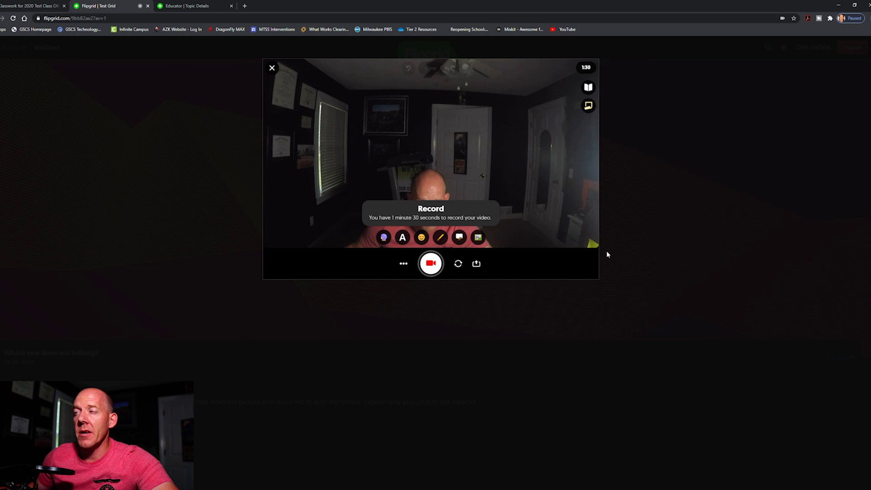
pyautogui.click(589, 88)
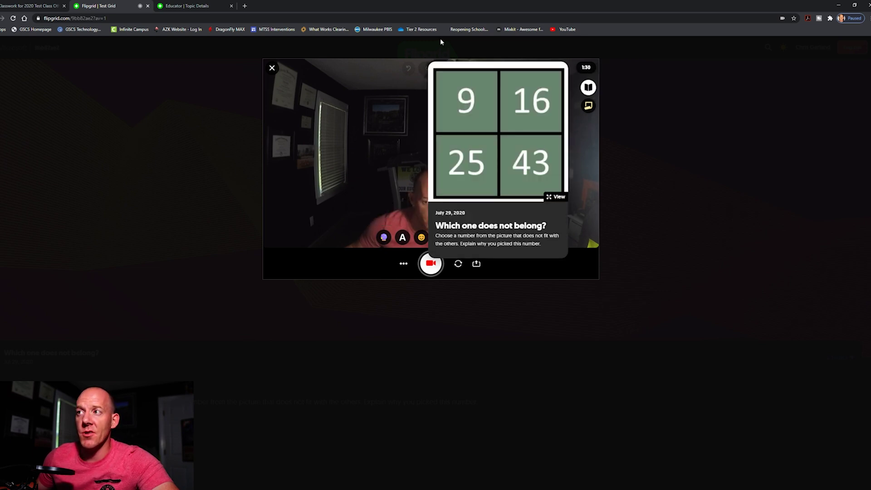
pyautogui.click(589, 92)
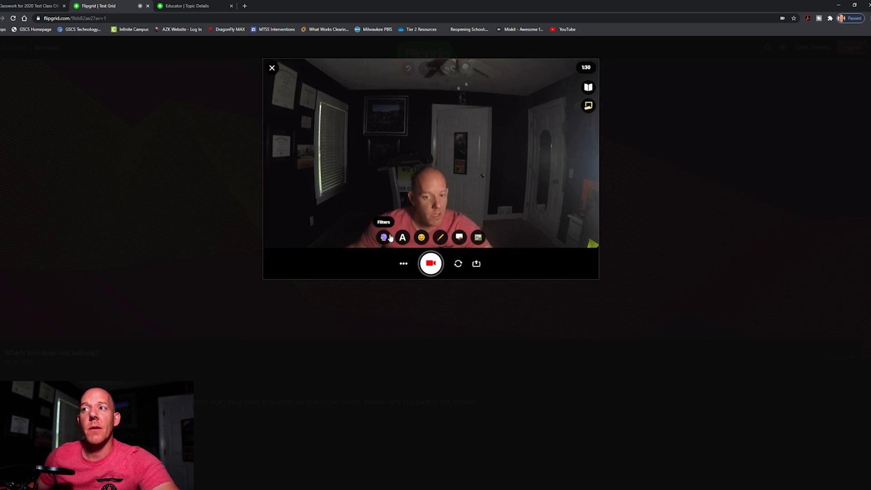
pyautogui.click(385, 237)
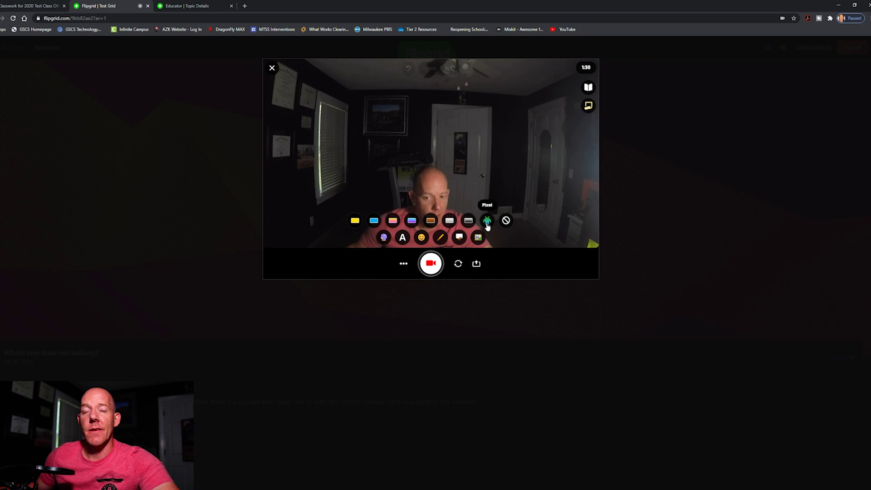
pyautogui.click(487, 224)
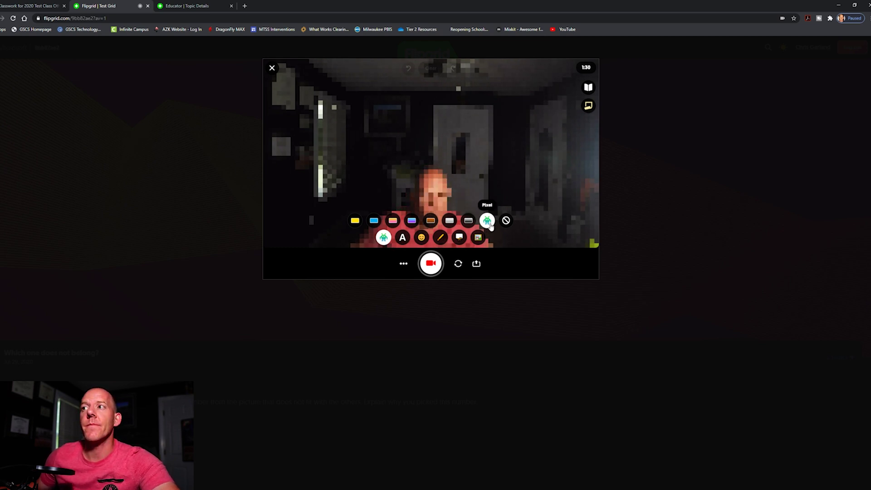
pyautogui.click(506, 220)
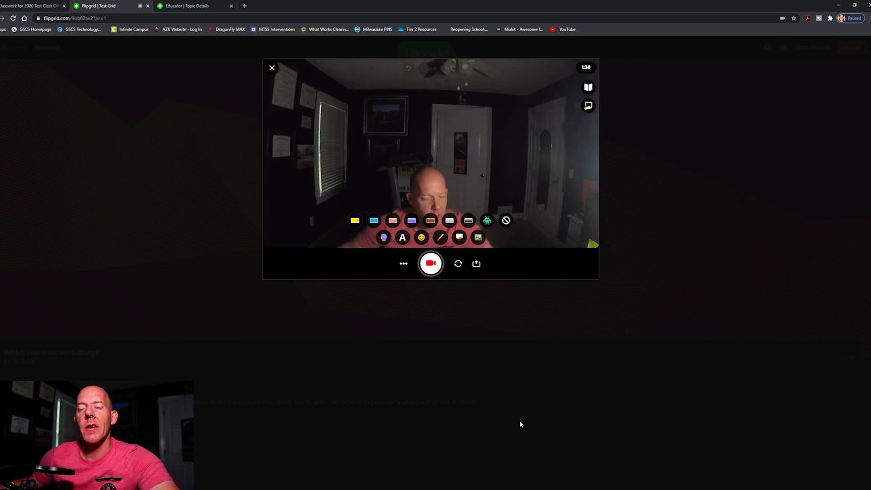
# Step: Record an 8-second clip and continue to the review screen
pyautogui.click(430, 268)
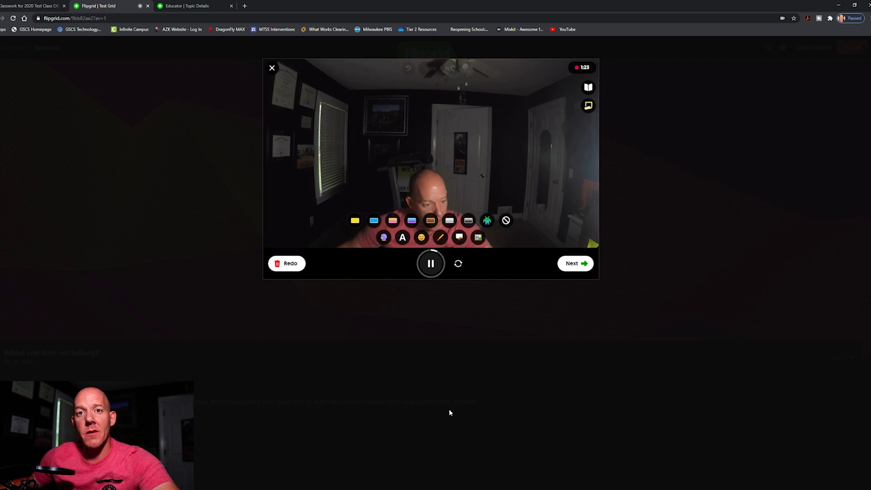
pyautogui.click(435, 266)
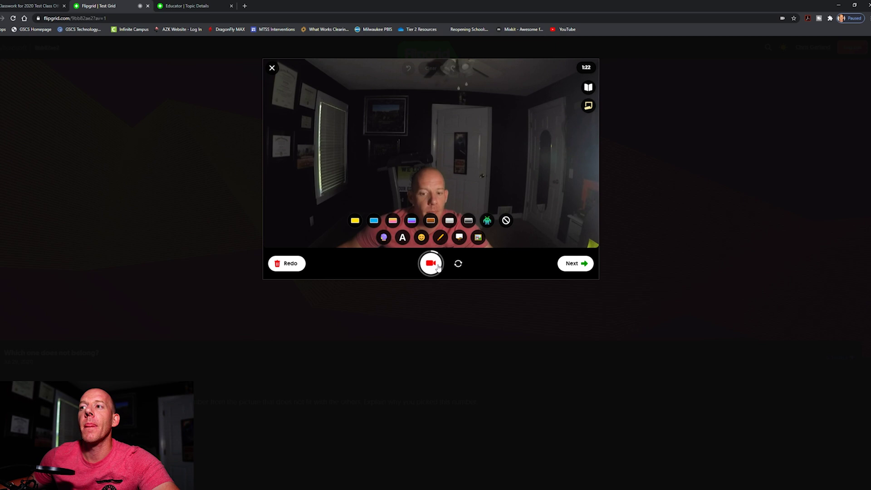
pyautogui.click(572, 264)
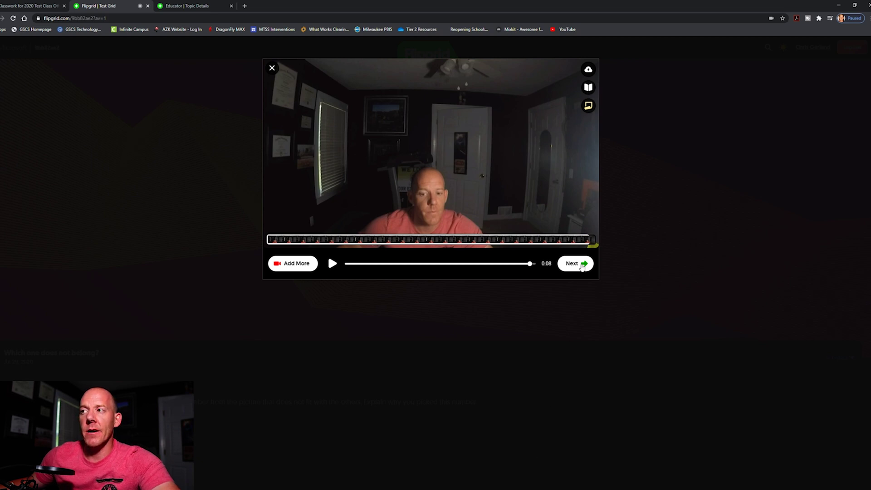
# Step: Accept the reviewed clip and advance to the Selfie step
pyautogui.click(582, 266)
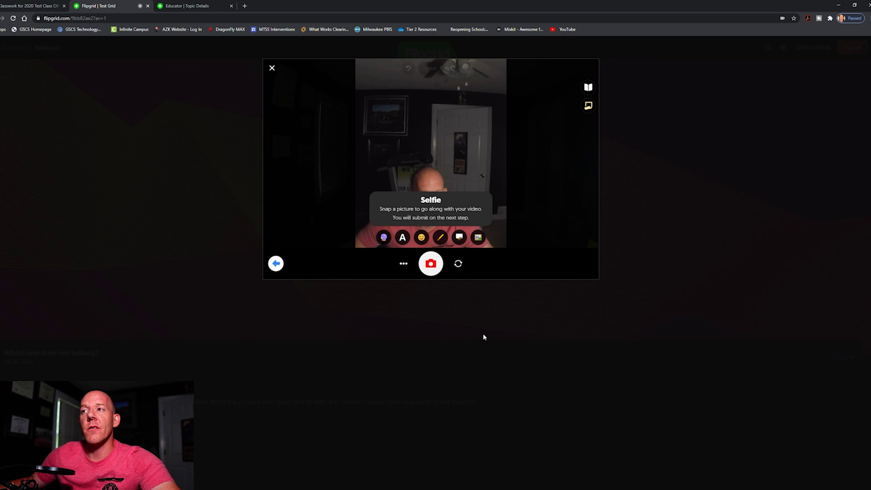
# Step: Snap a selfie and continue to the Submit your video form
pyautogui.click(433, 269)
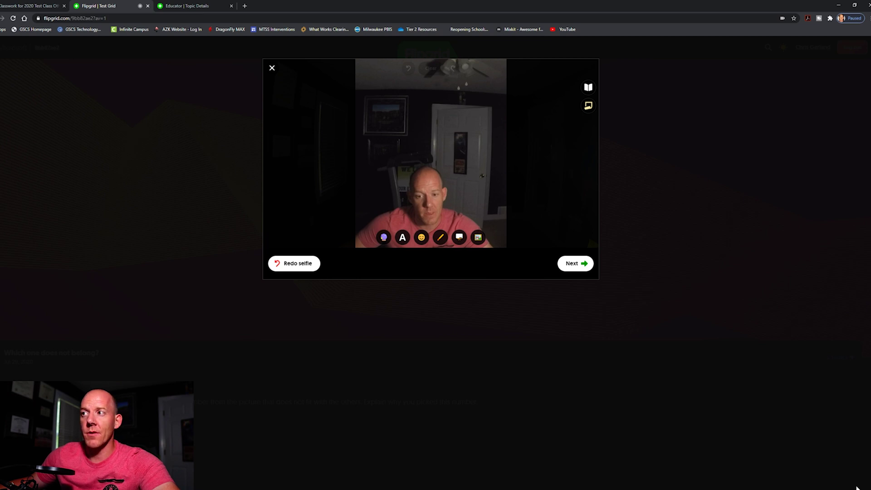
pyautogui.click(573, 264)
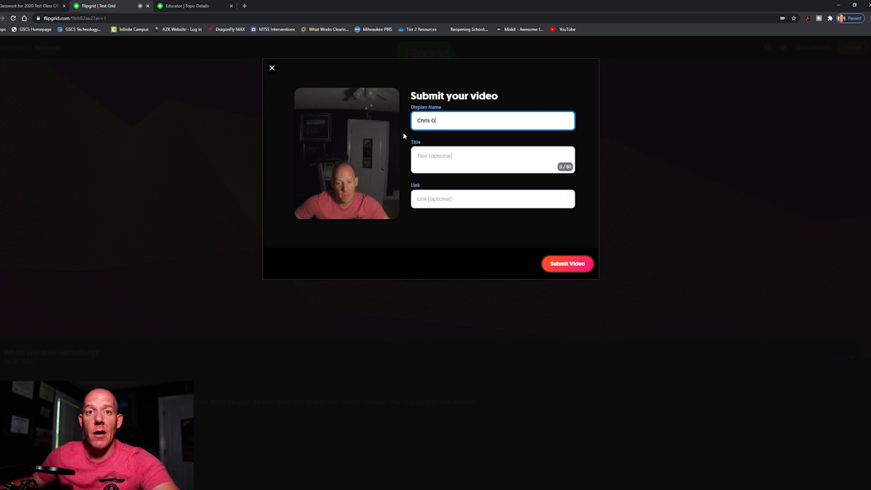
# Step: Submit the video response to the 'Which one does not belong?' topic
pyautogui.click(584, 267)
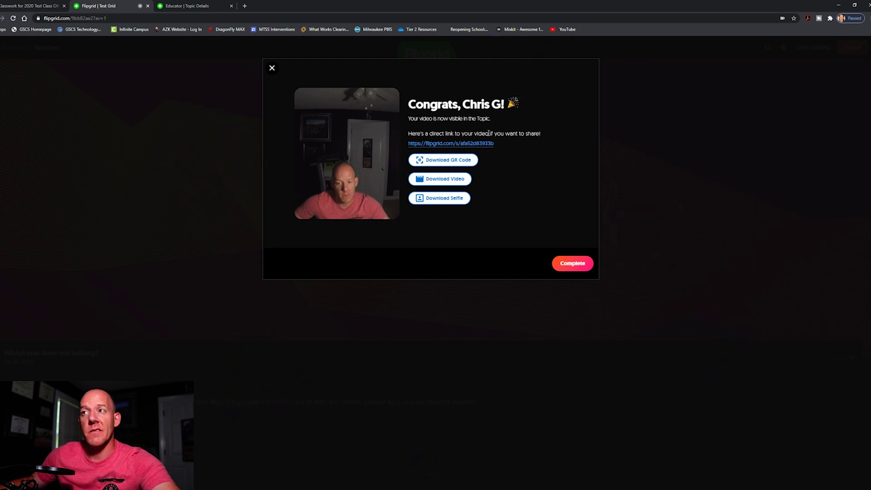
# Step: On the educator Topic Details tab, close the share dialog and reload to show the new response
pyautogui.click(174, 5)
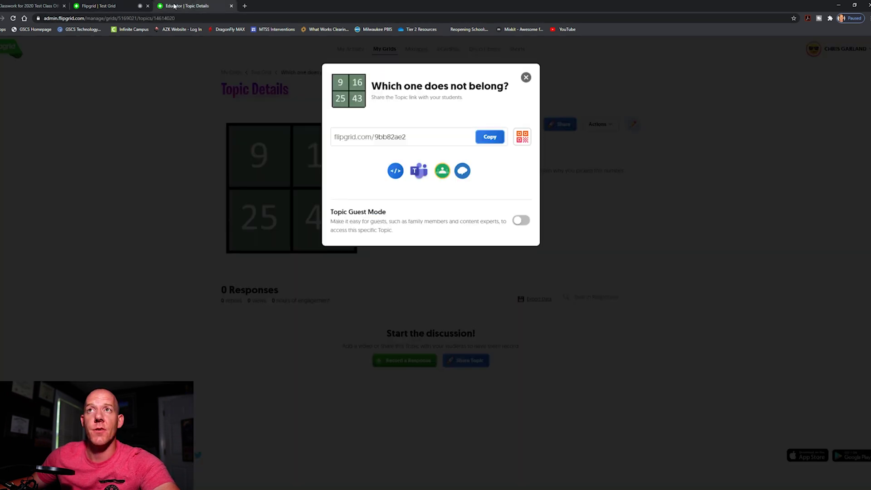
pyautogui.click(525, 77)
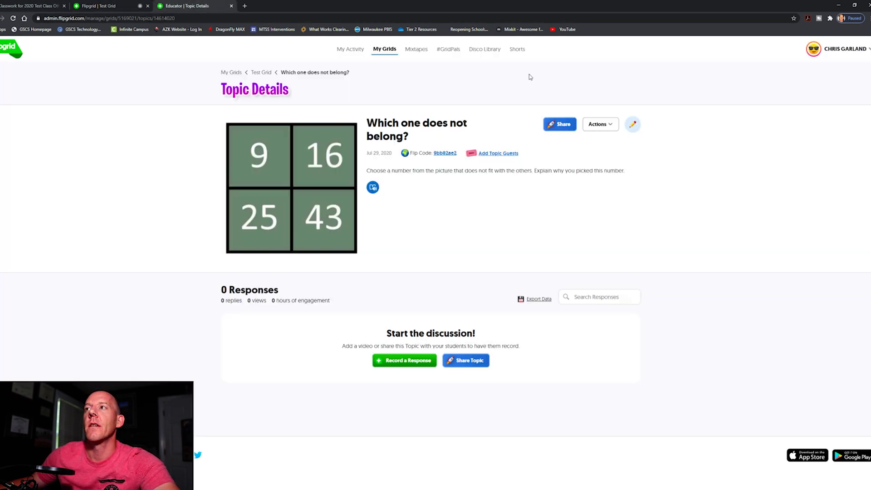
pyautogui.click(12, 18)
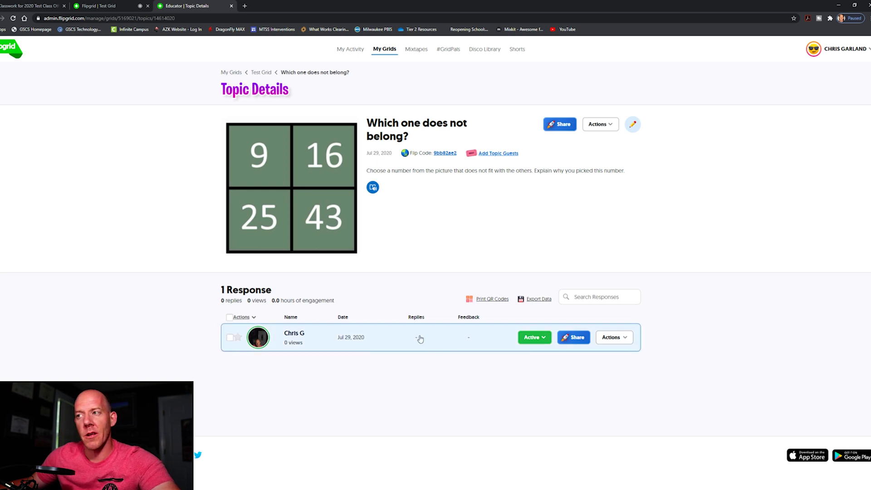
# Step: Open the new response and score it 3 for Ideas and 3 for Performance
pyautogui.click(450, 337)
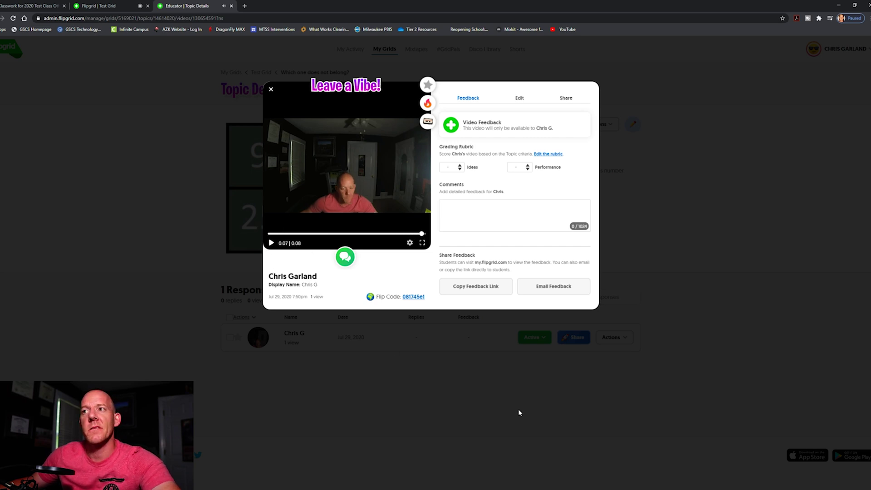
pyautogui.click(461, 171)
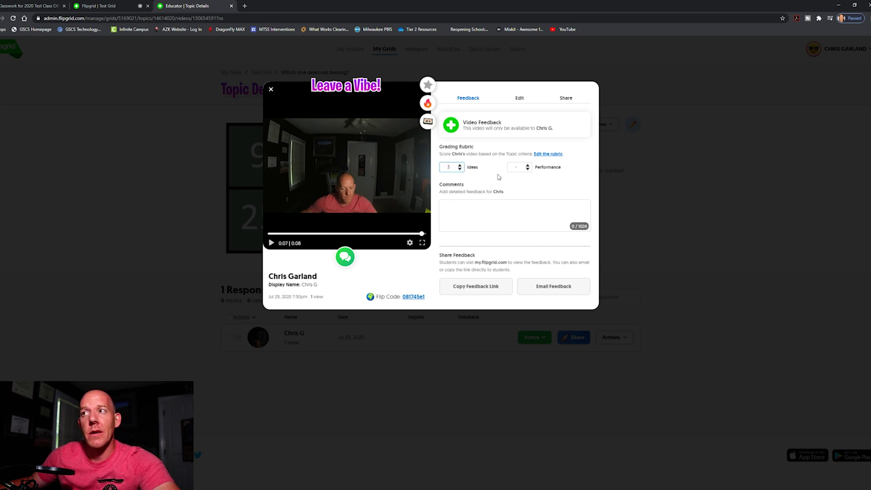
pyautogui.write('3')
pyautogui.click(529, 169)
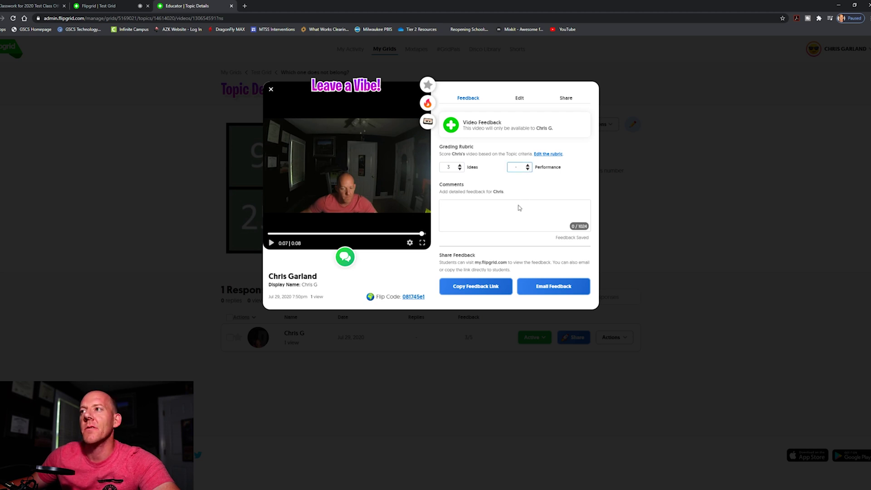
# Step: Add the comment 'Great Job!' and email the feedback to the student
pyautogui.click(512, 207)
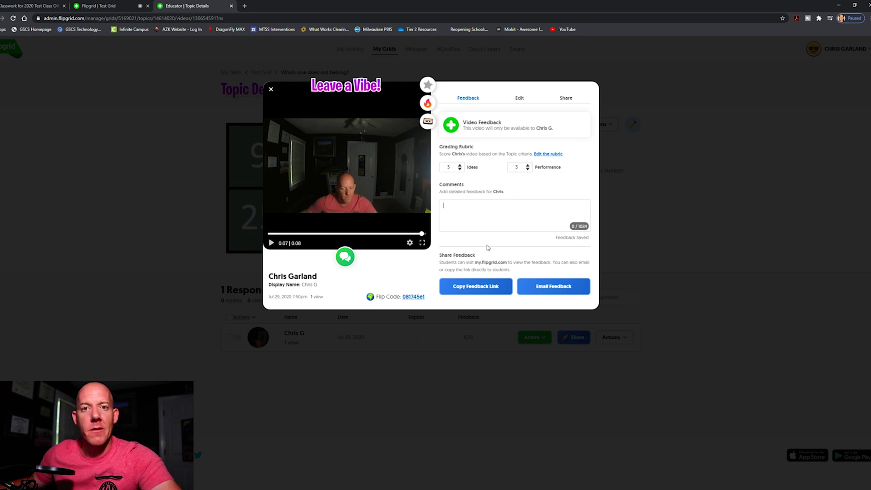
pyautogui.write('Gre')
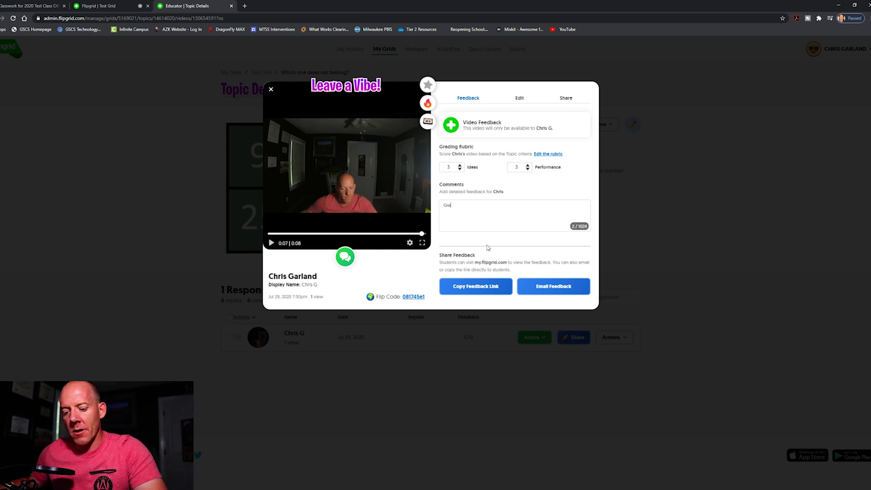
pyautogui.write('at Jo')
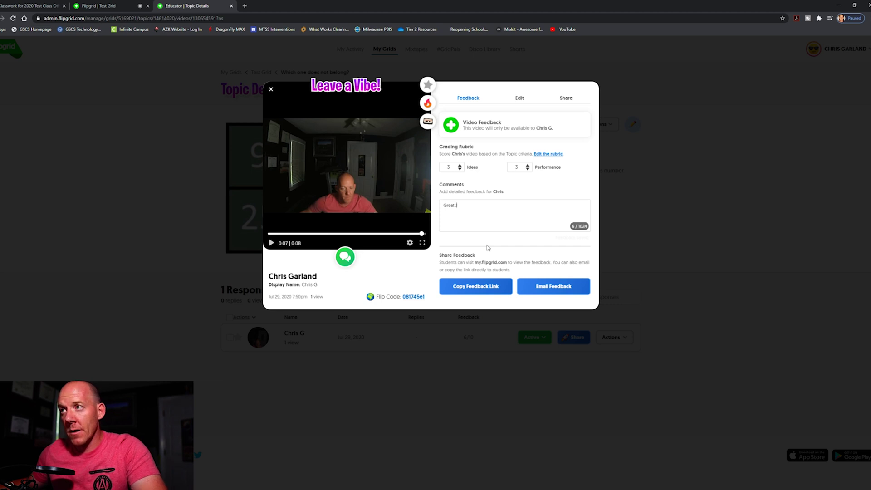
pyautogui.write('b')
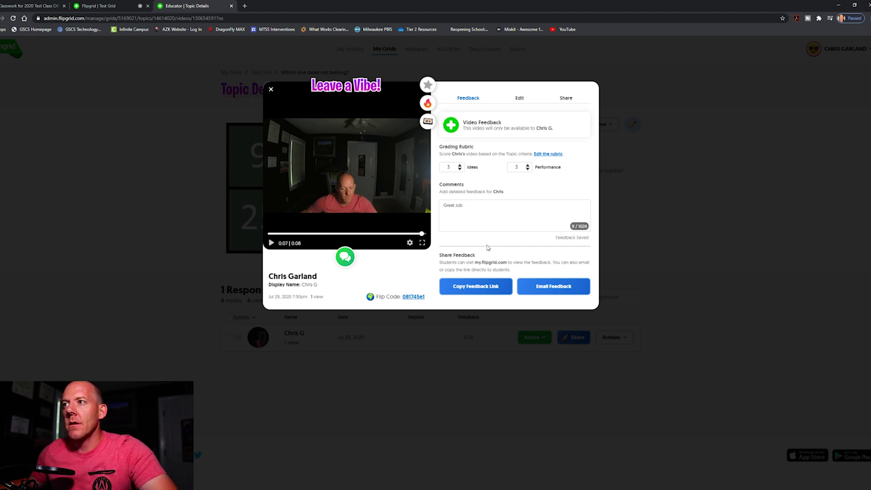
pyautogui.write('!')
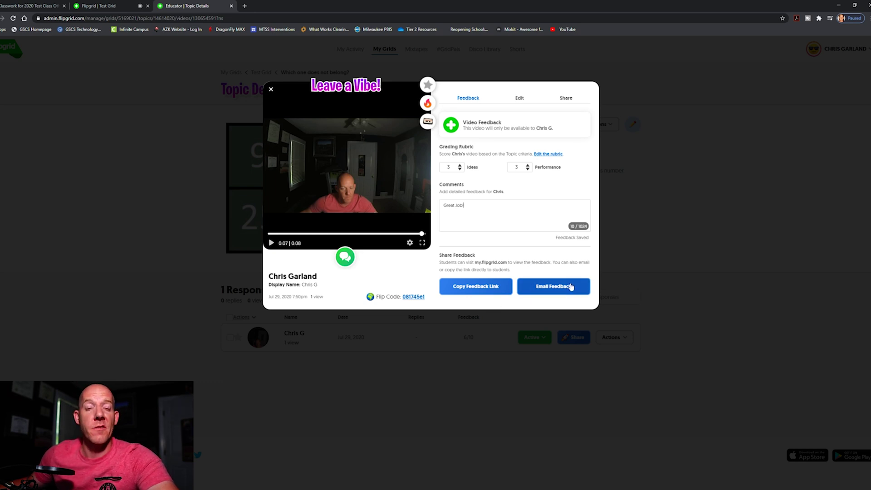
pyautogui.click(559, 294)
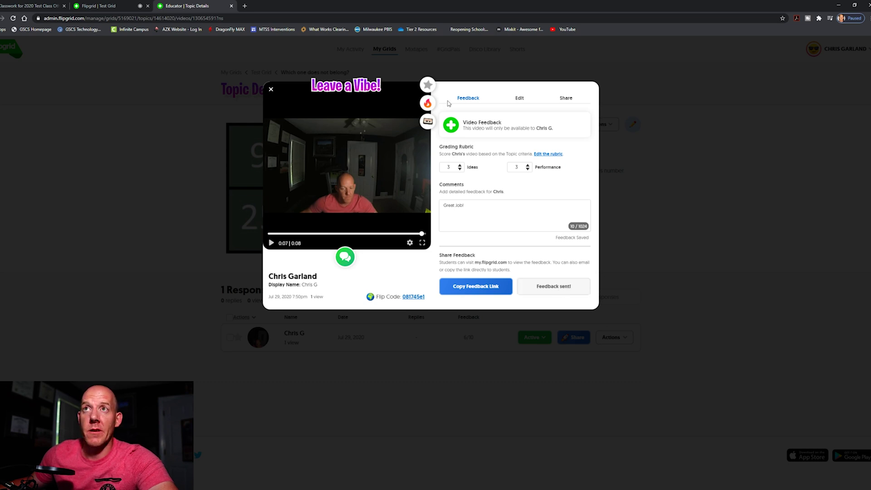
# Step: In a new browser tab, switch to the student's Google account and go to Gmail
pyautogui.click(245, 6)
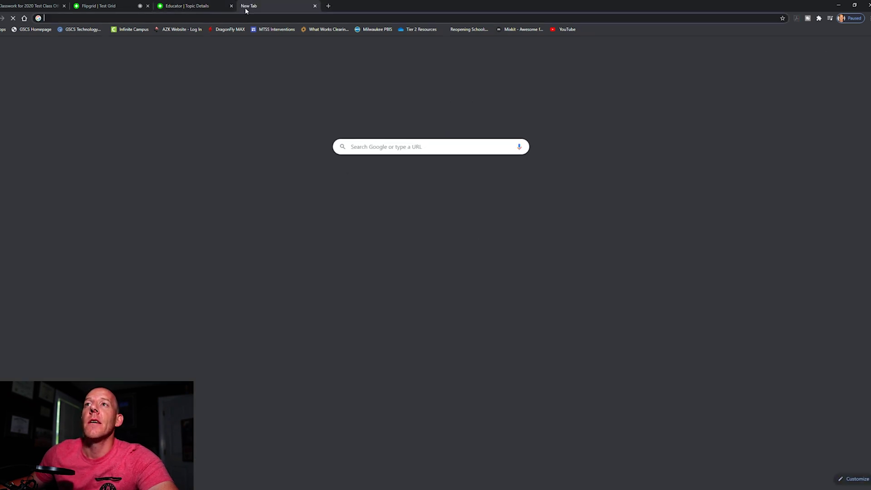
pyautogui.click(866, 47)
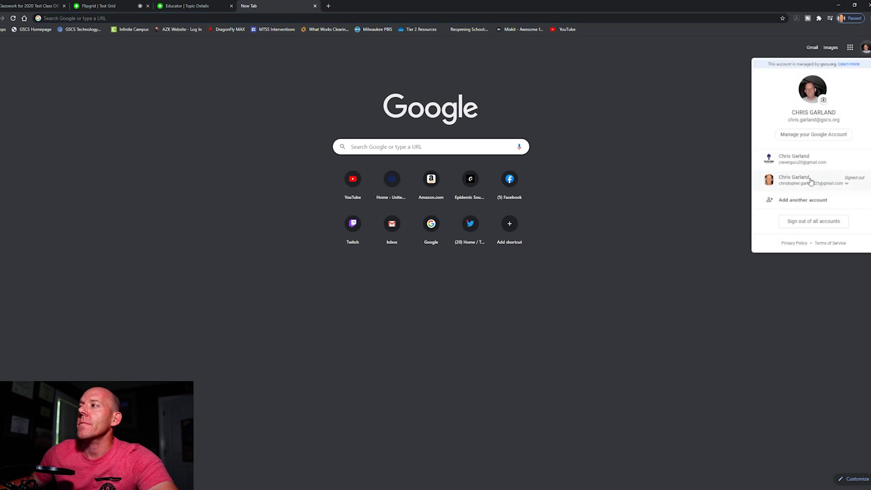
pyautogui.click(801, 162)
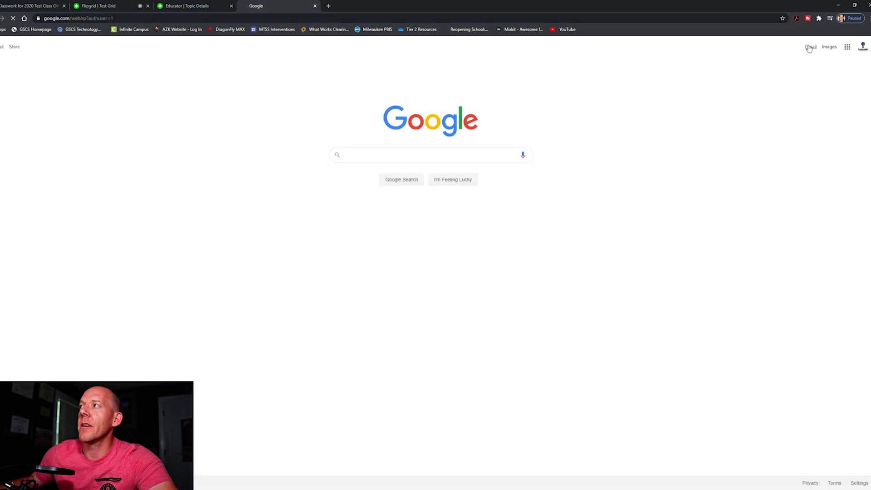
pyautogui.click(810, 47)
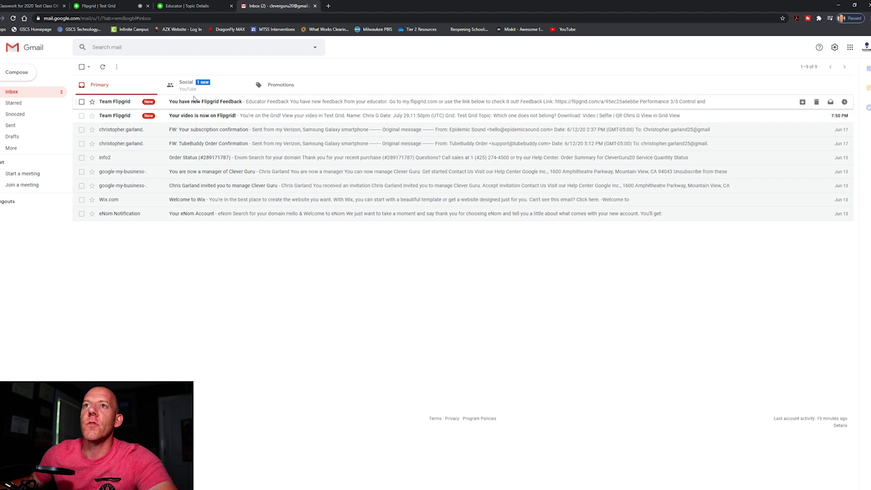
# Step: Open the Flipgrid feedback email and read the 3/5 scores and 'Great Job!' comment
pyautogui.press('Return')
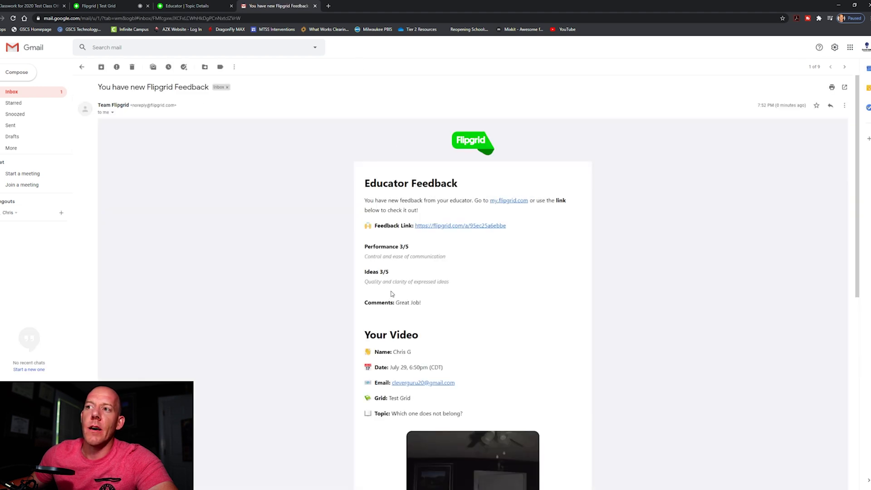
pyautogui.scroll(-2, 306, 306)
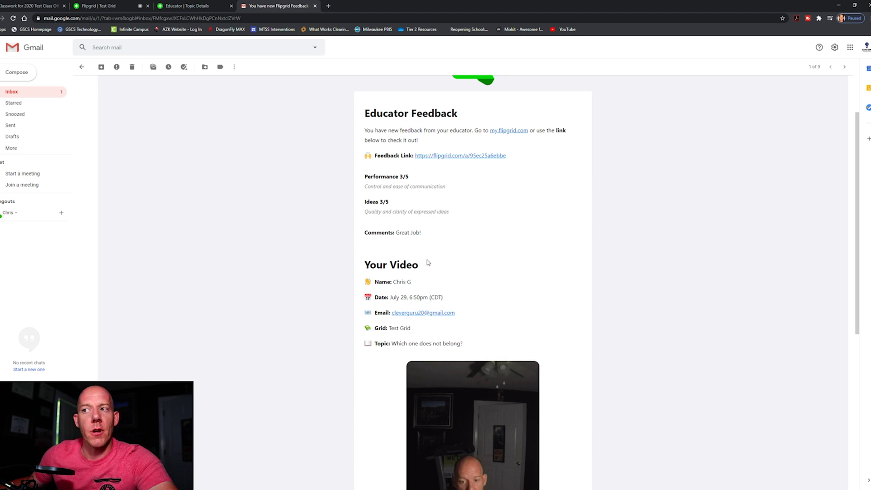
pyautogui.scroll(-2, 393, 313)
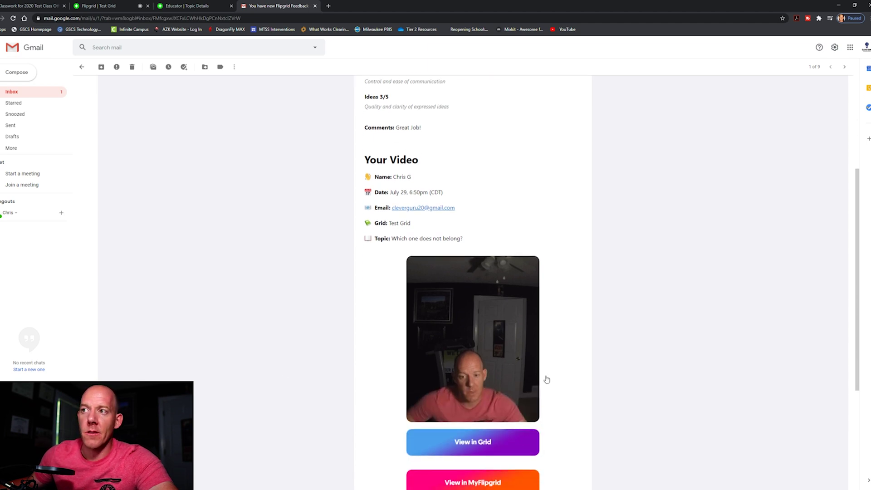
pyautogui.scroll(-2, 457, 437)
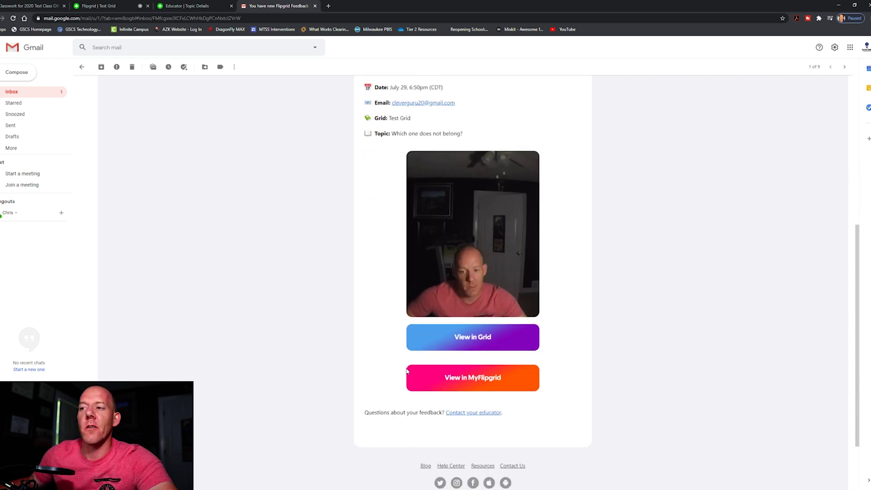
pyautogui.scroll(1, 426, 159)
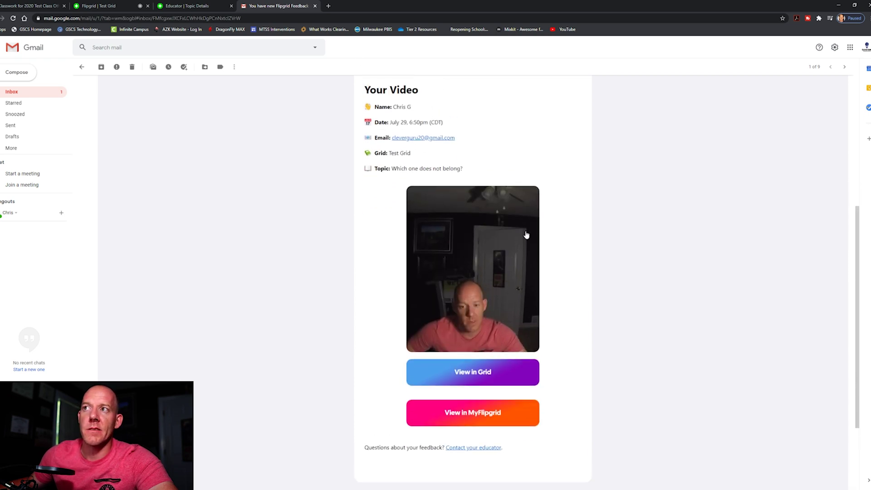